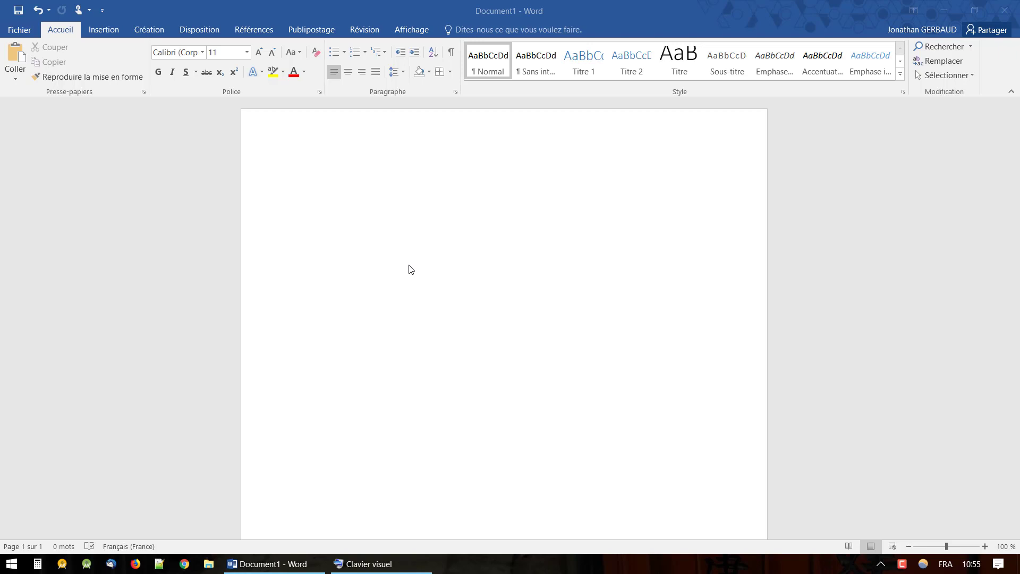
Write the sentence "Bonjour tout le monde !" at the start of the blank document.
left_click(342, 183)
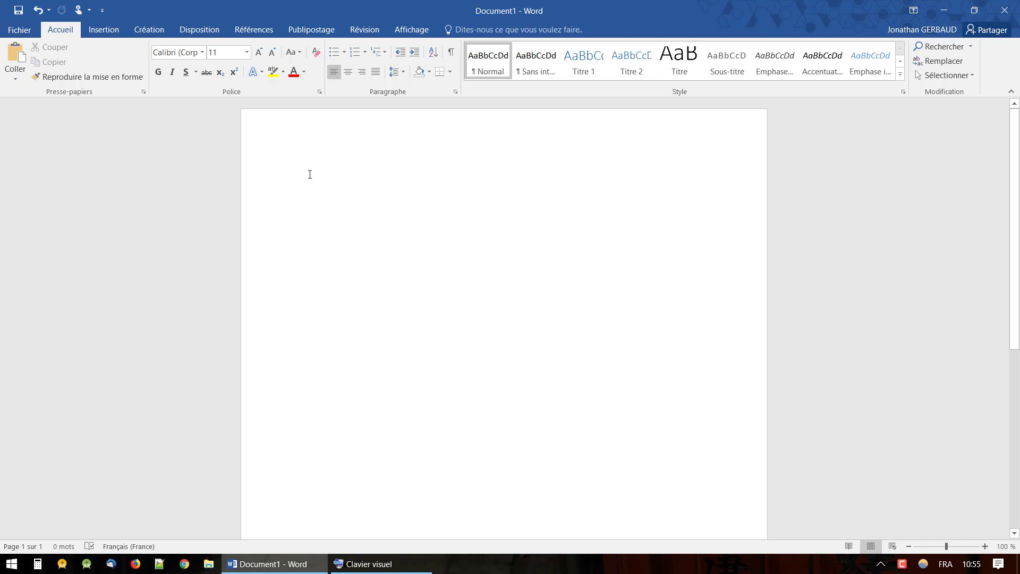
type("Bon")
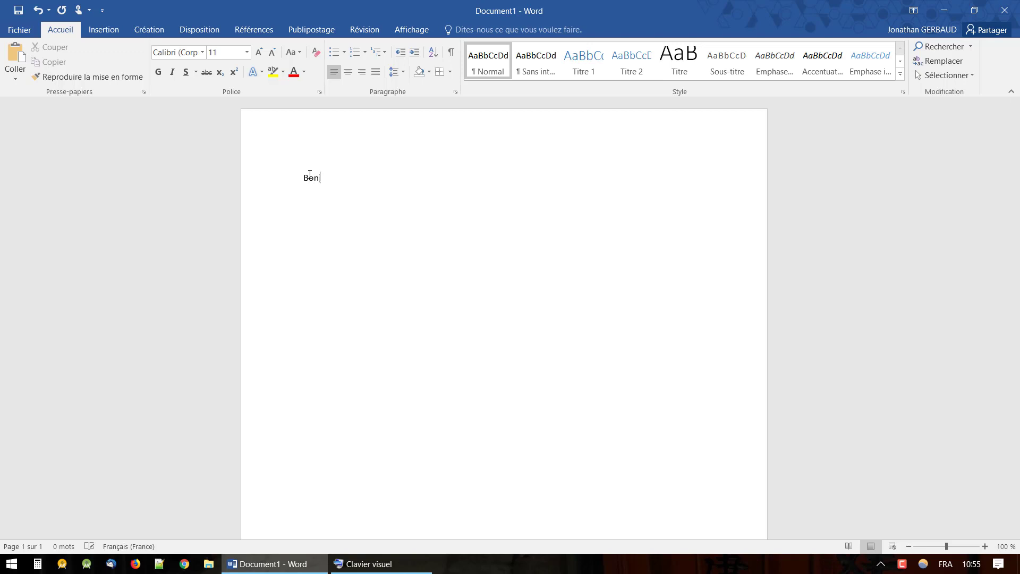
type("jour tout le monde !")
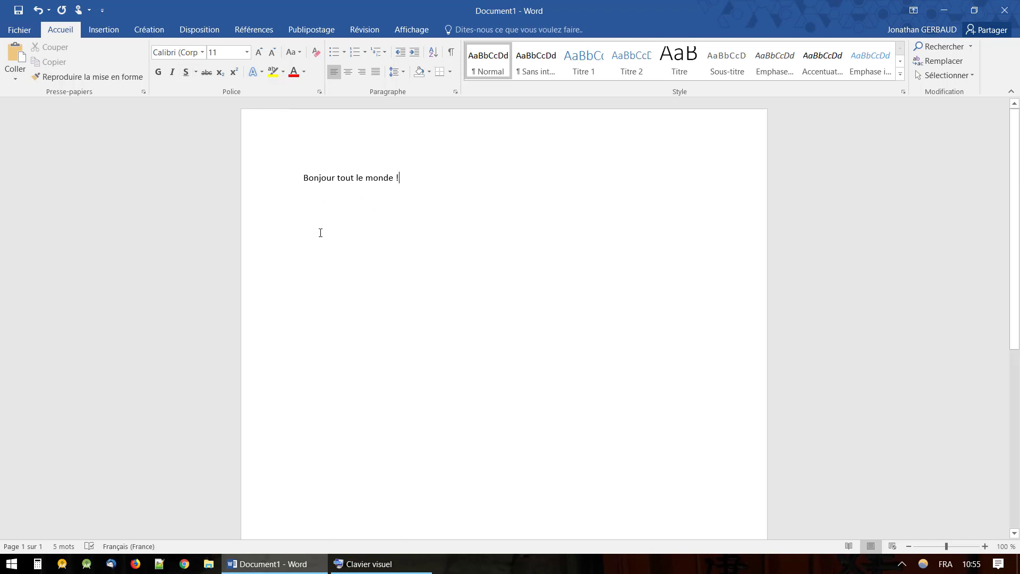
Make the word "Bonjour" at the start of the sentence bold.
double_click(321, 179)
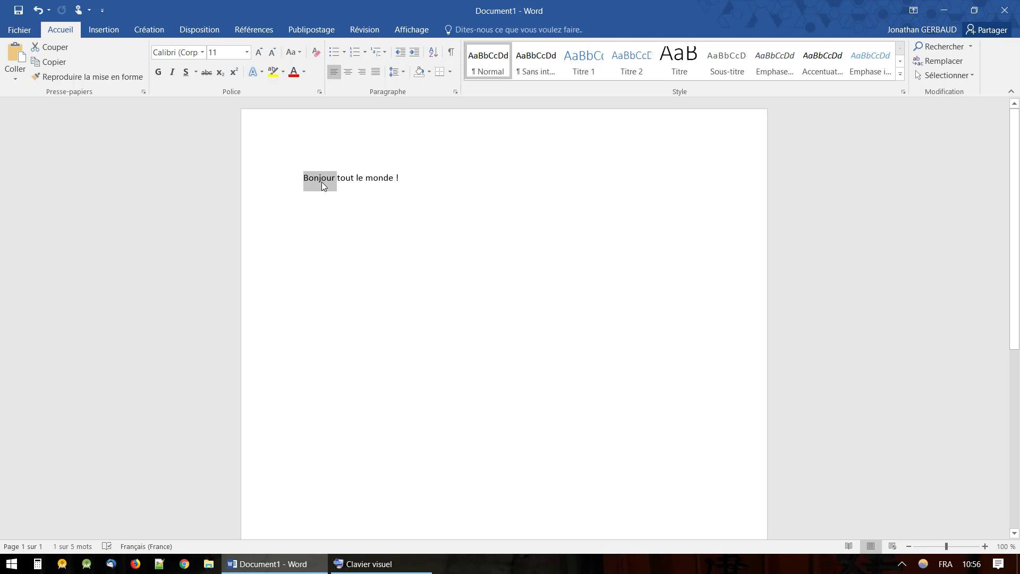
left_click(159, 72)
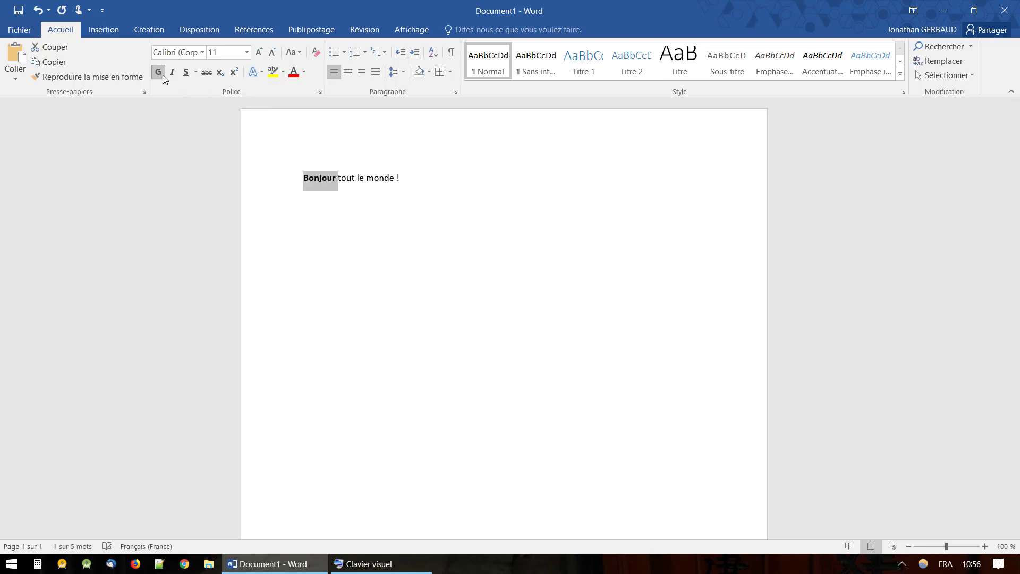
left_click(356, 214)
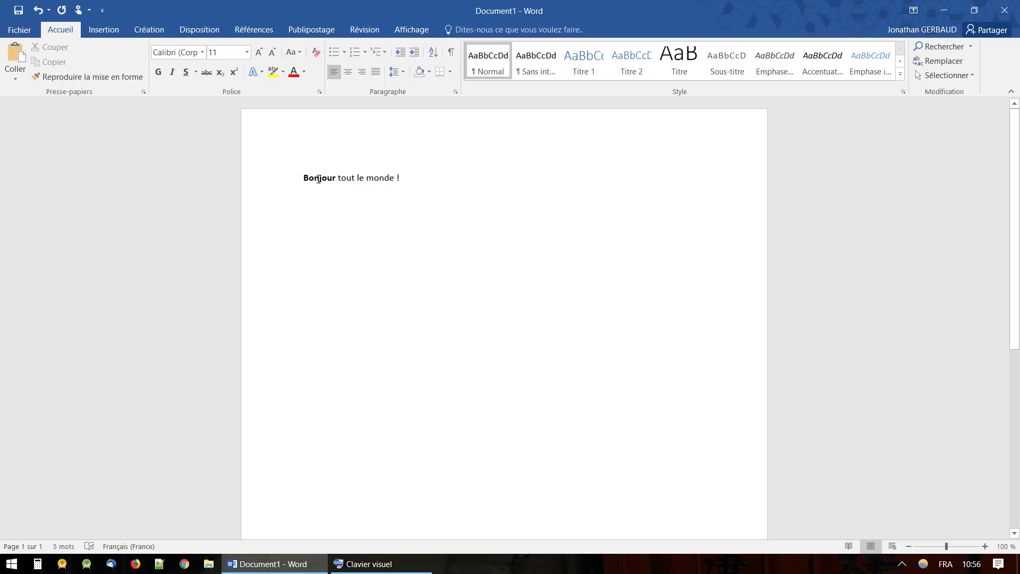
Remove the bold formatting from the word "Bonjour".
double_click(318, 179)
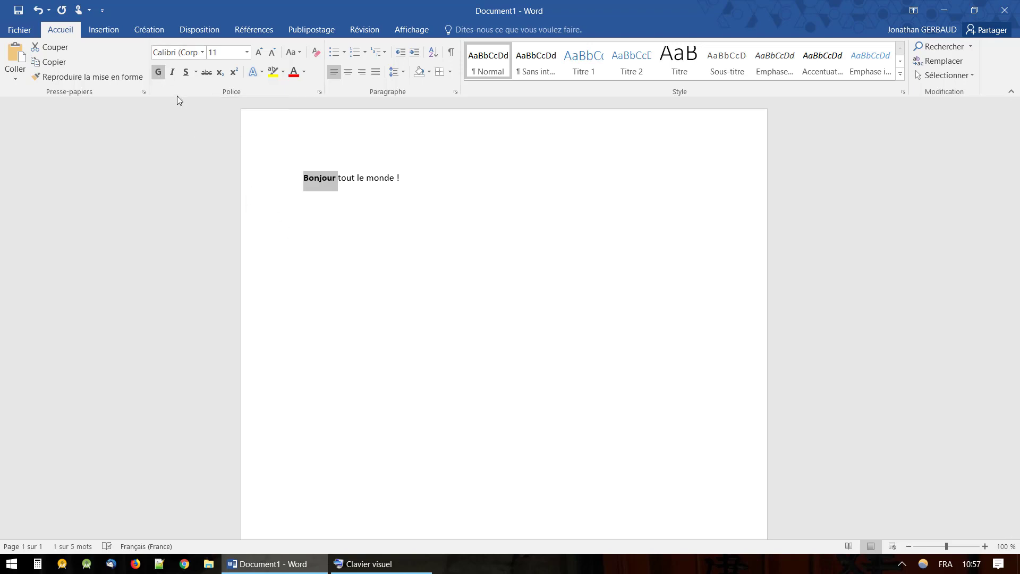
left_click(159, 73)
left_click(312, 204)
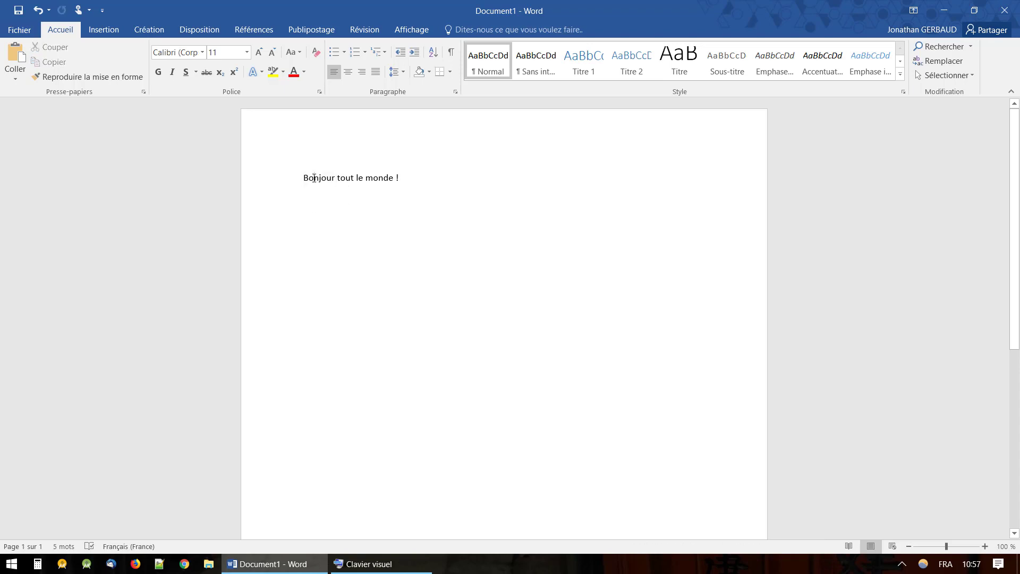
Apply bold to the word "Bonjour" again and deselect it.
double_click(314, 178)
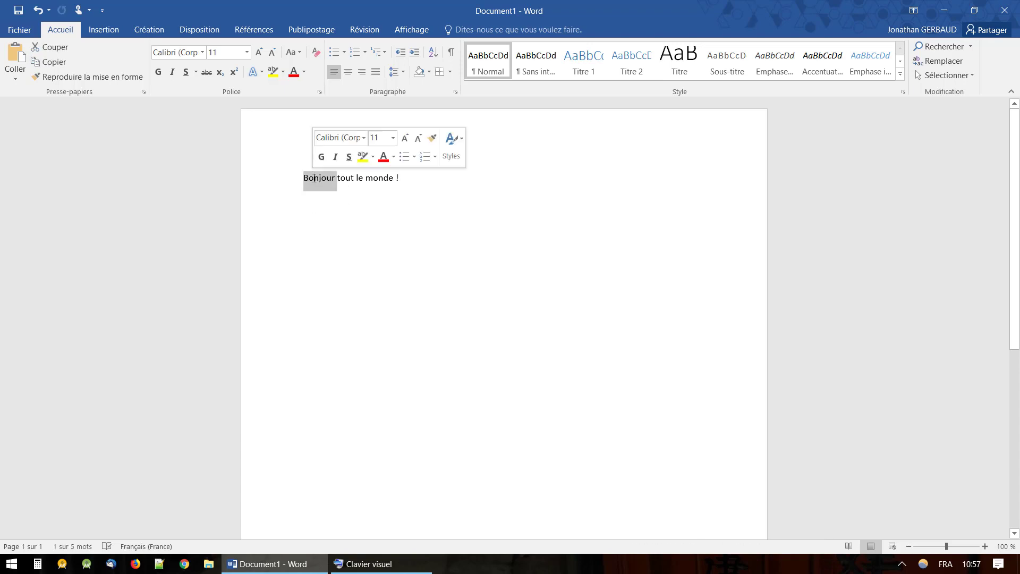
left_click(157, 74)
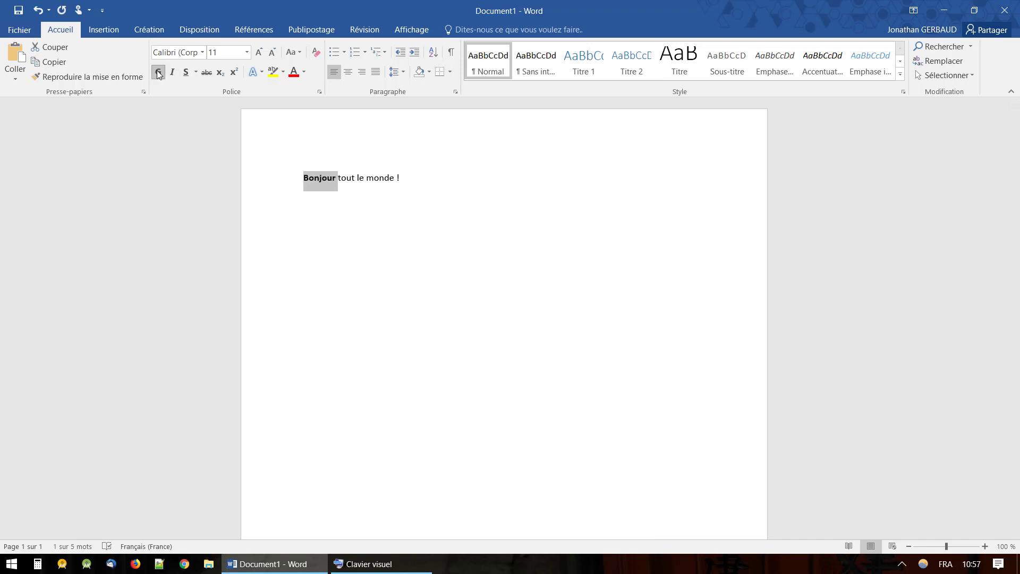
left_click(485, 234)
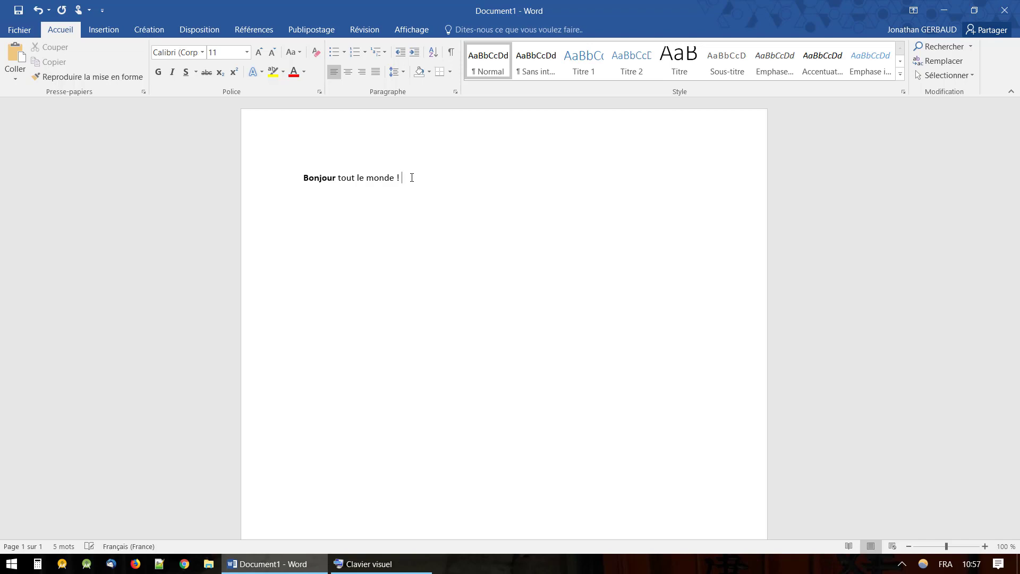
Continue the line with "Comment allez-vous" in regular text, followed by "aujourd'hui ?" in bold.
type("Comment allez-vous")
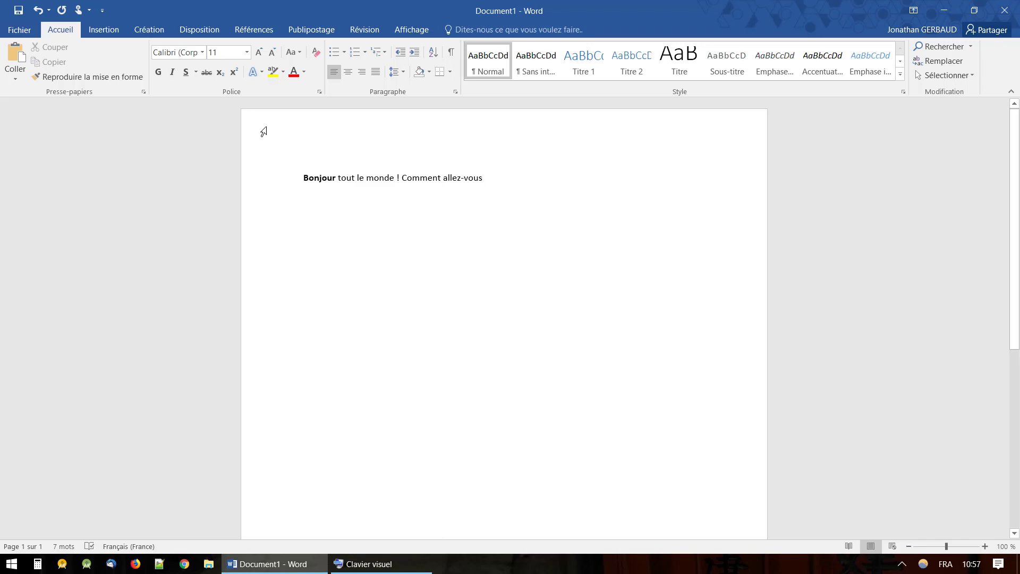
left_click(159, 74)
type("aujour")
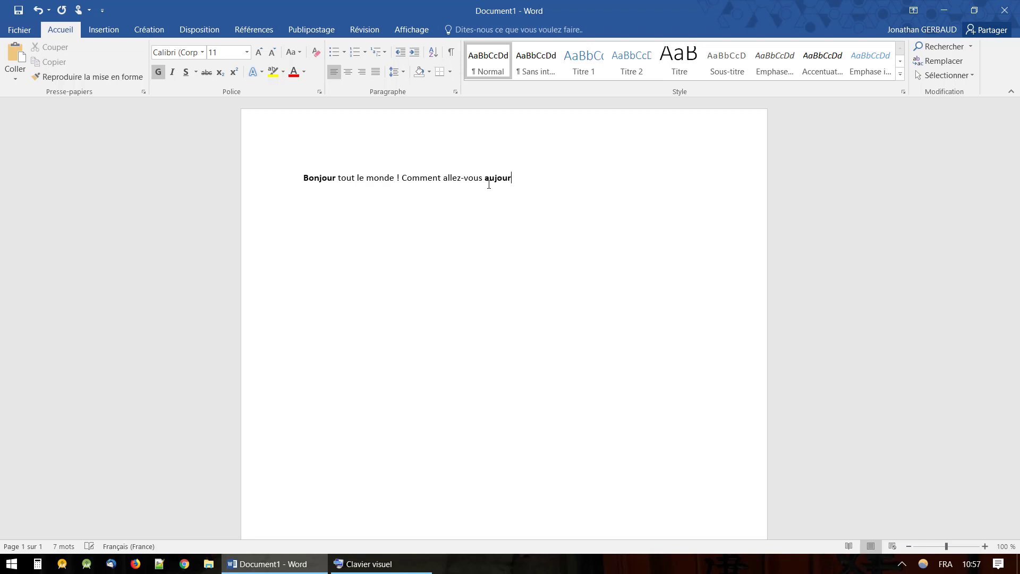
type("d'hui ?")
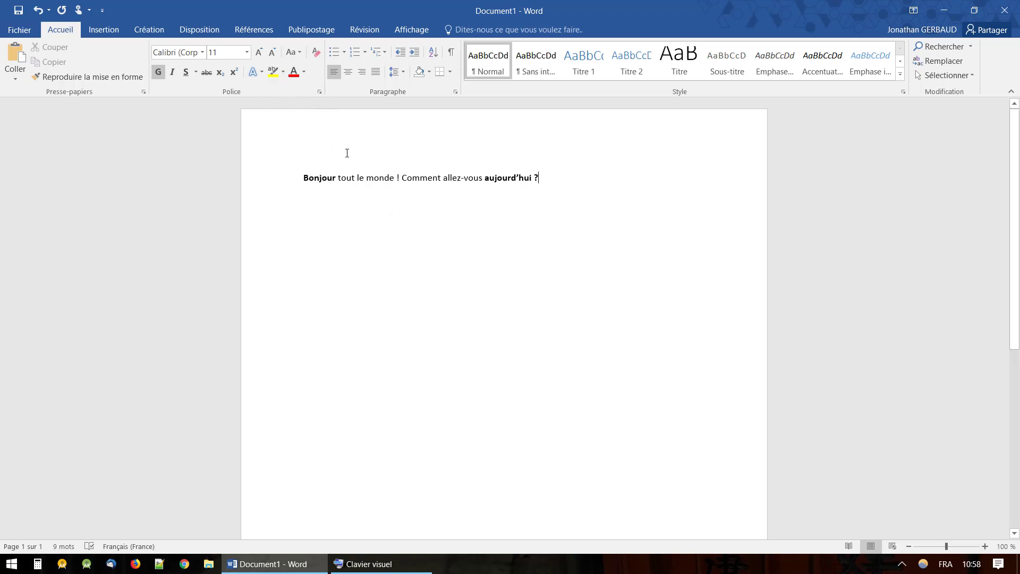
key("ctrl+s")
Remove the bold formatting from the whole line of text.
left_click_drag(542, 177, 303, 164)
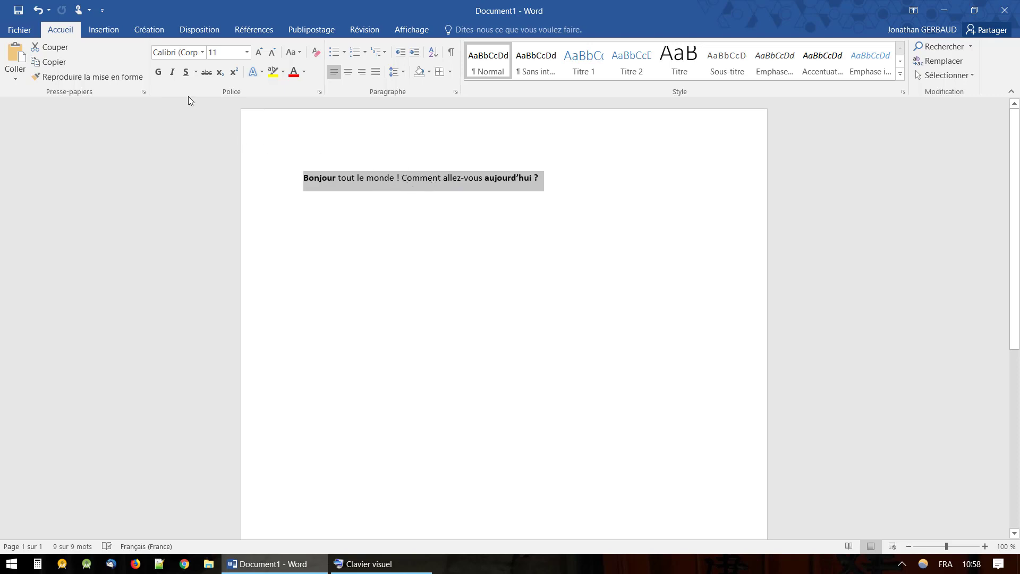
left_click(159, 73)
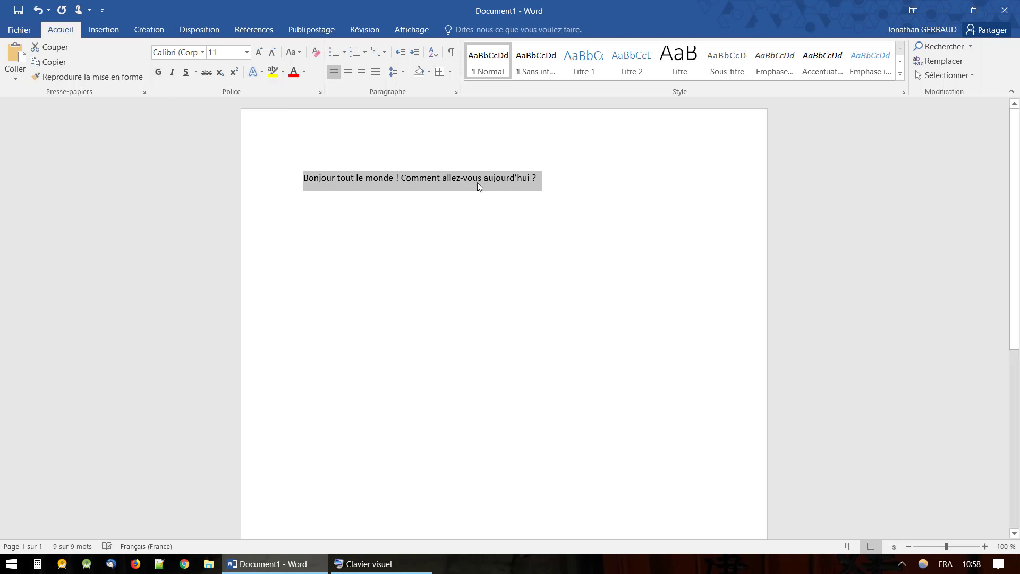
Make the whole line bold, switch it back to regular weight, and deselect the text.
left_click(158, 73)
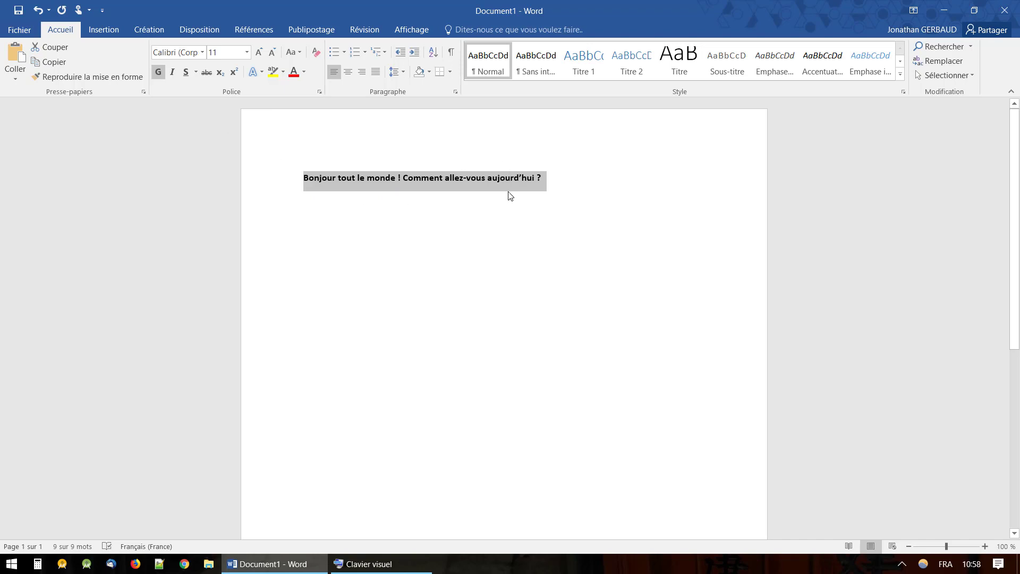
left_click(158, 74)
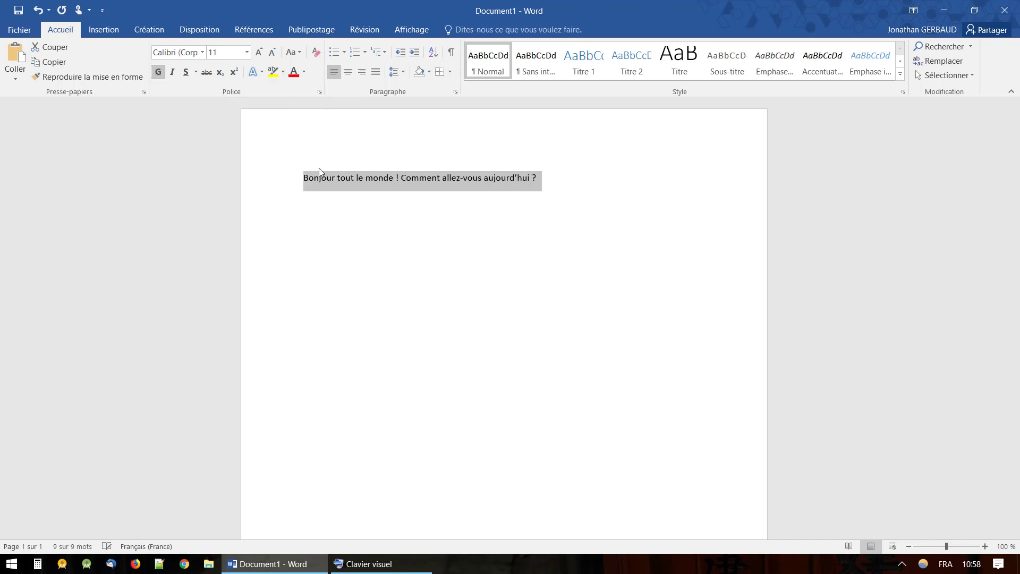
left_click(385, 194)
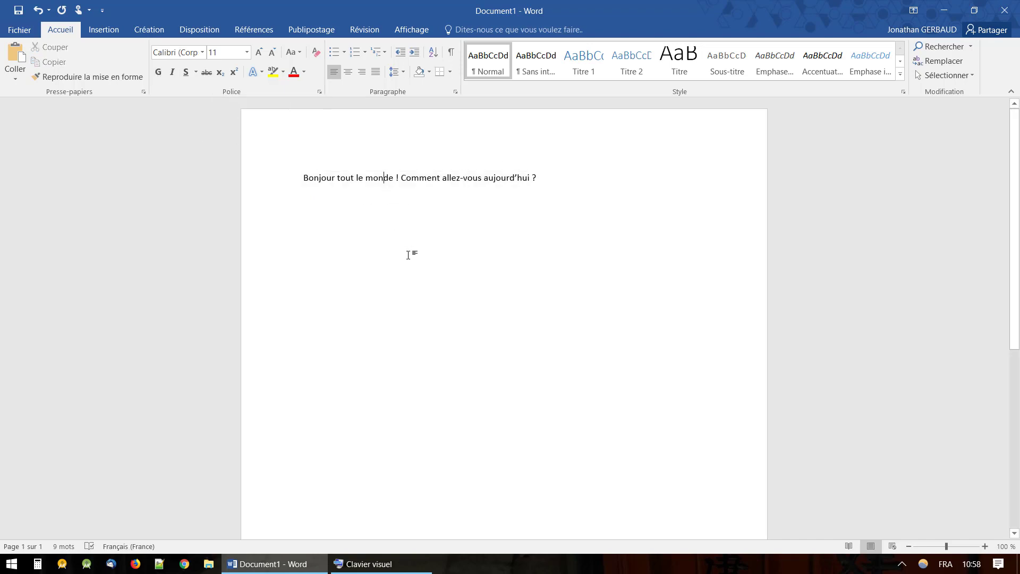
Make only the first word, "Bonjour", bold and deselect it.
double_click(317, 179)
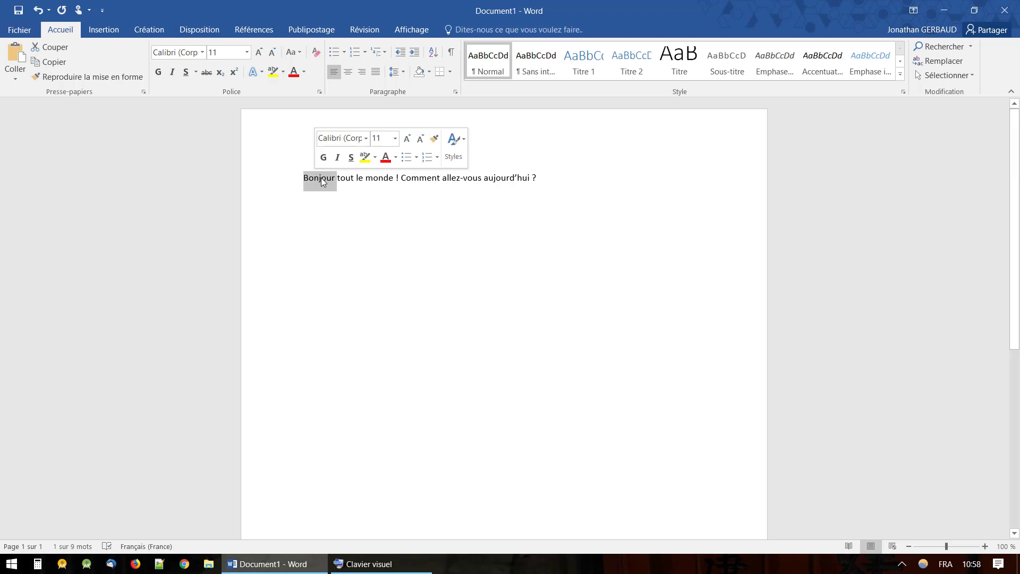
left_click(321, 178)
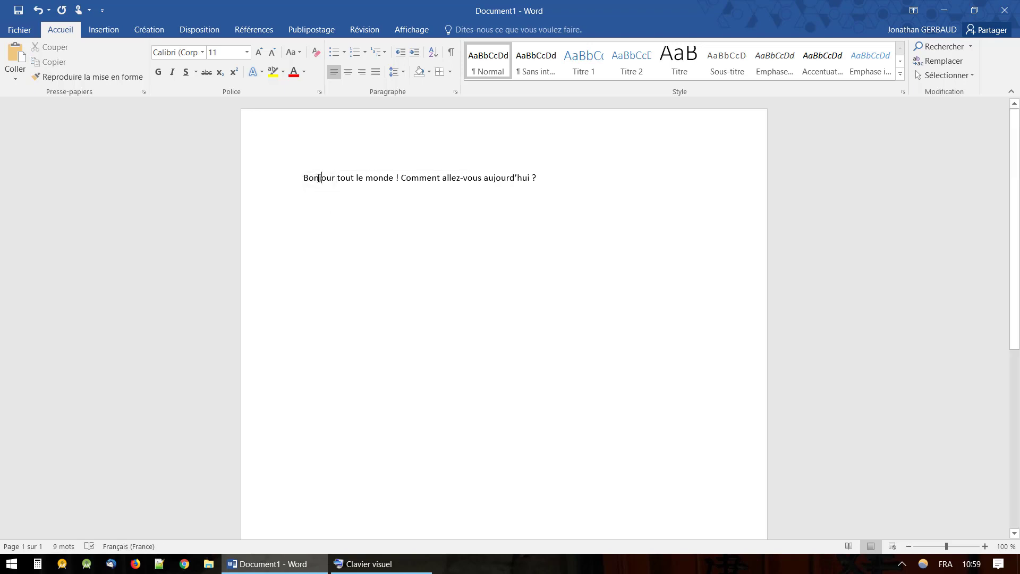
double_click(318, 178)
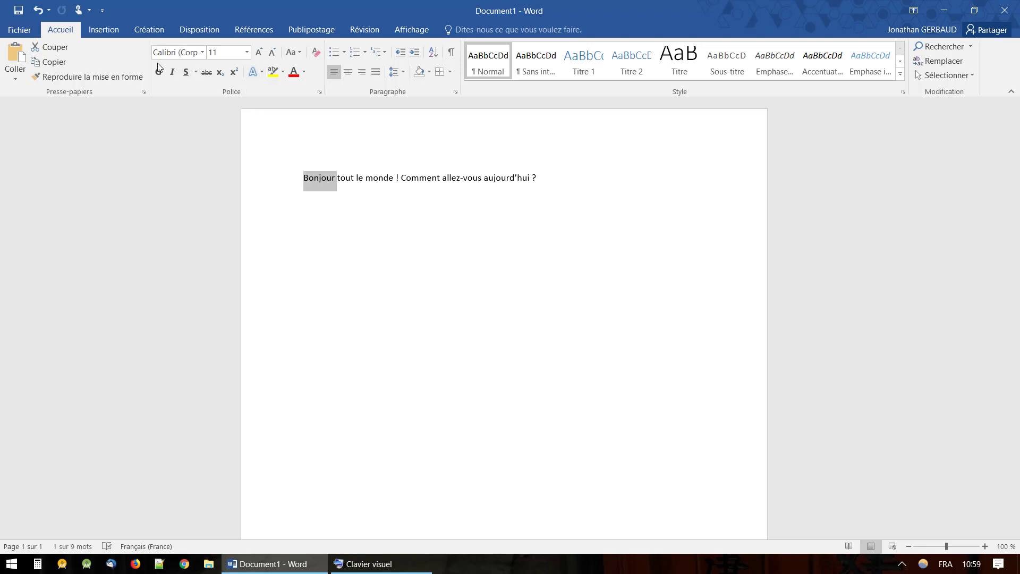
double_click(322, 178)
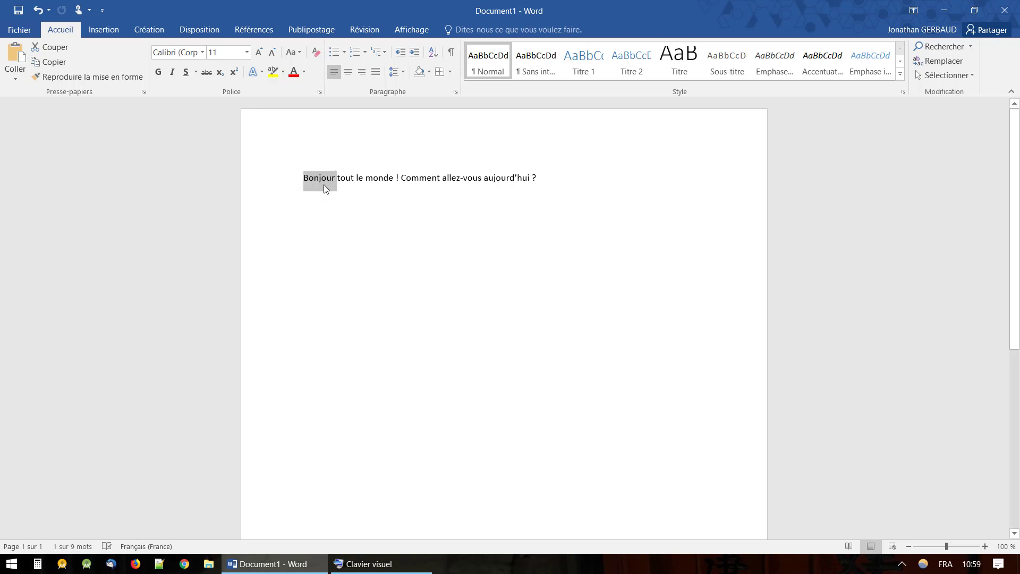
double_click(323, 179)
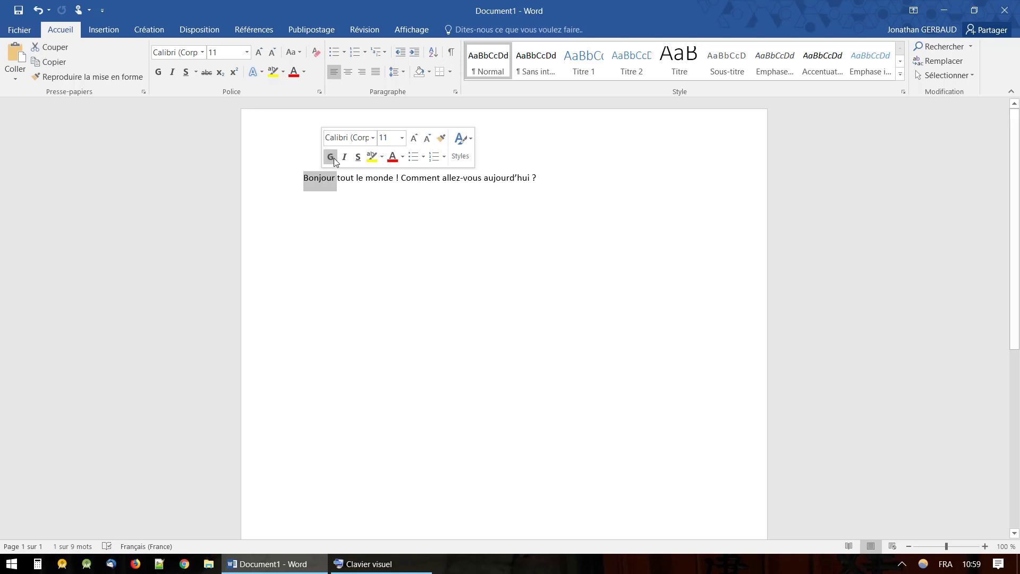
left_click(330, 157)
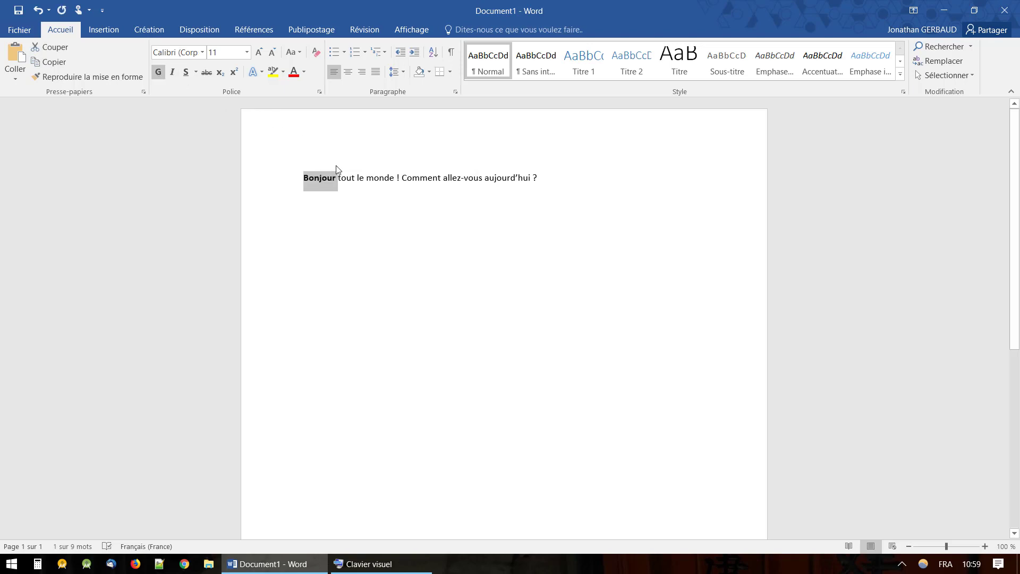
mouse_move(326, 181)
left_click(342, 186)
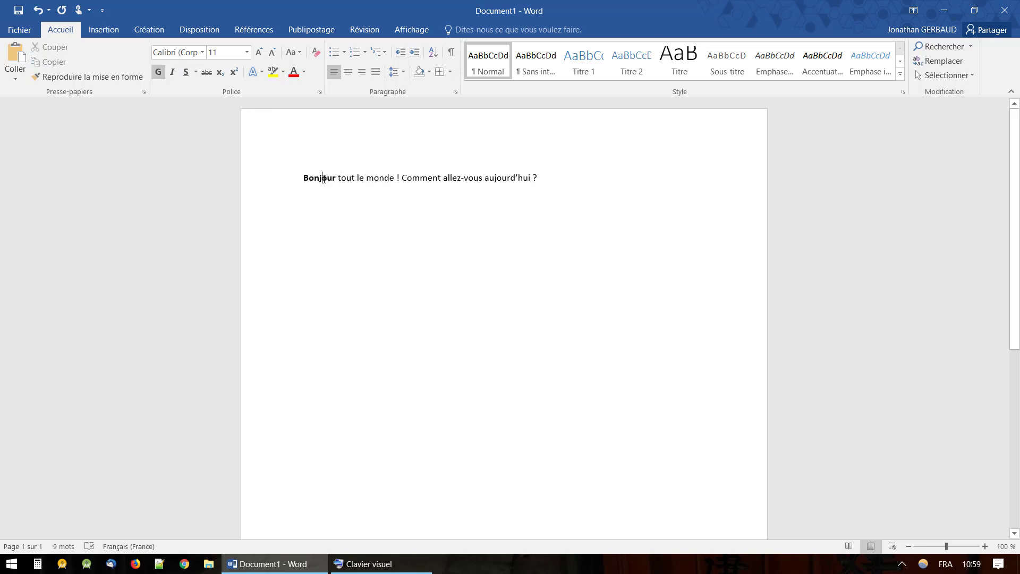
double_click(321, 177)
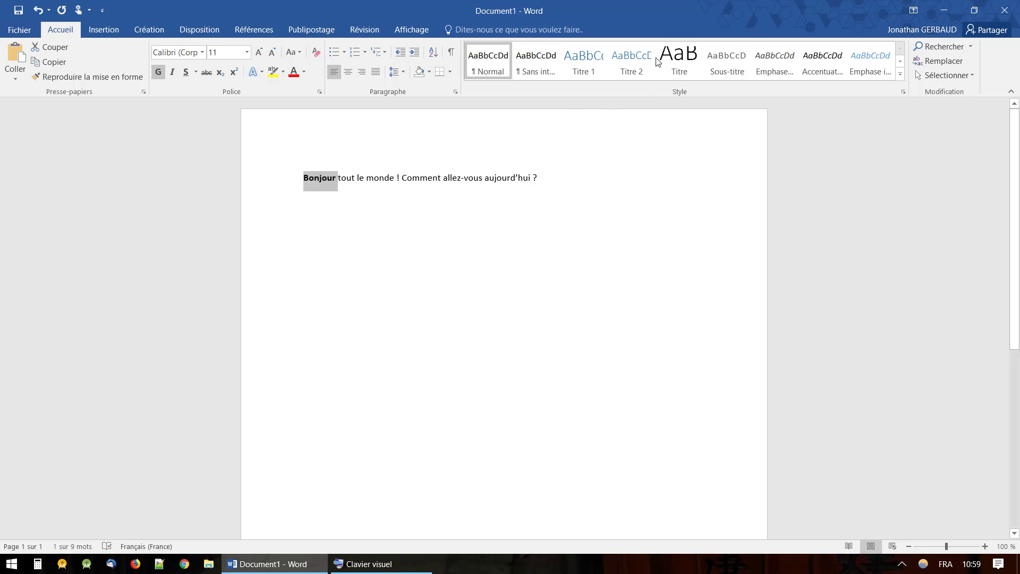
mouse_move(320, 187)
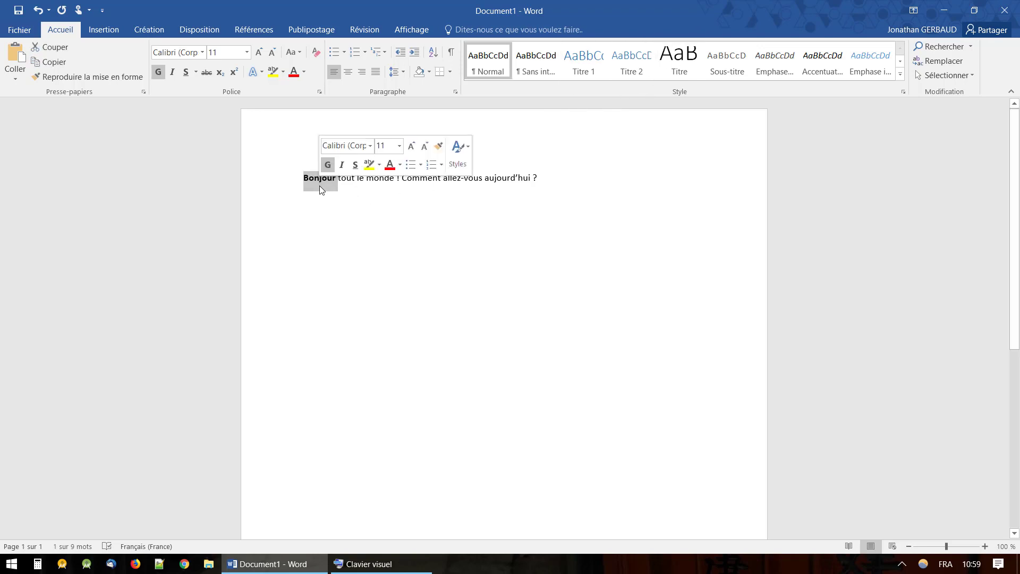
left_click(332, 209)
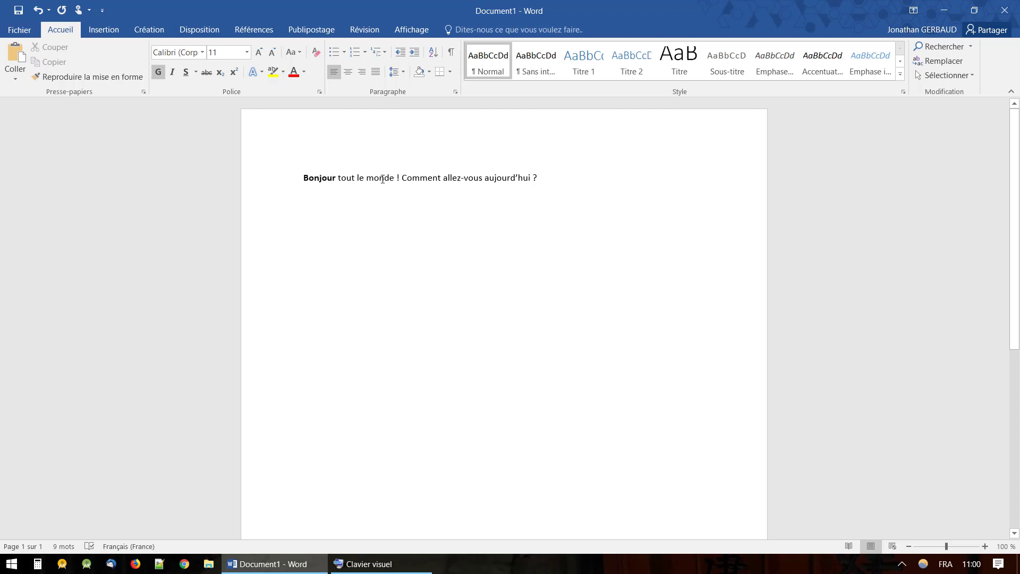
Put the word "monde" in italics and deselect it.
double_click(381, 179)
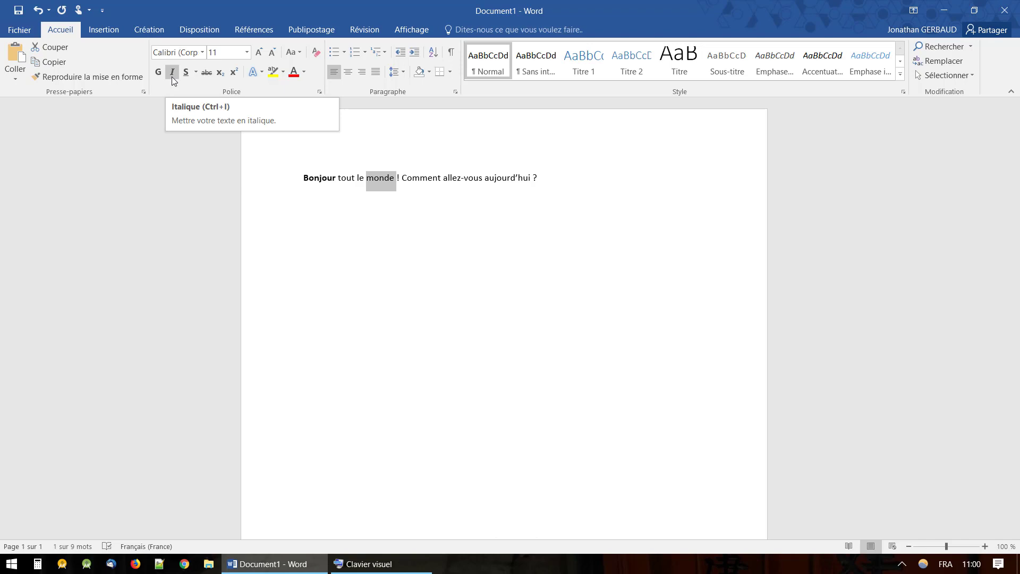
left_click(172, 77)
left_click(357, 226)
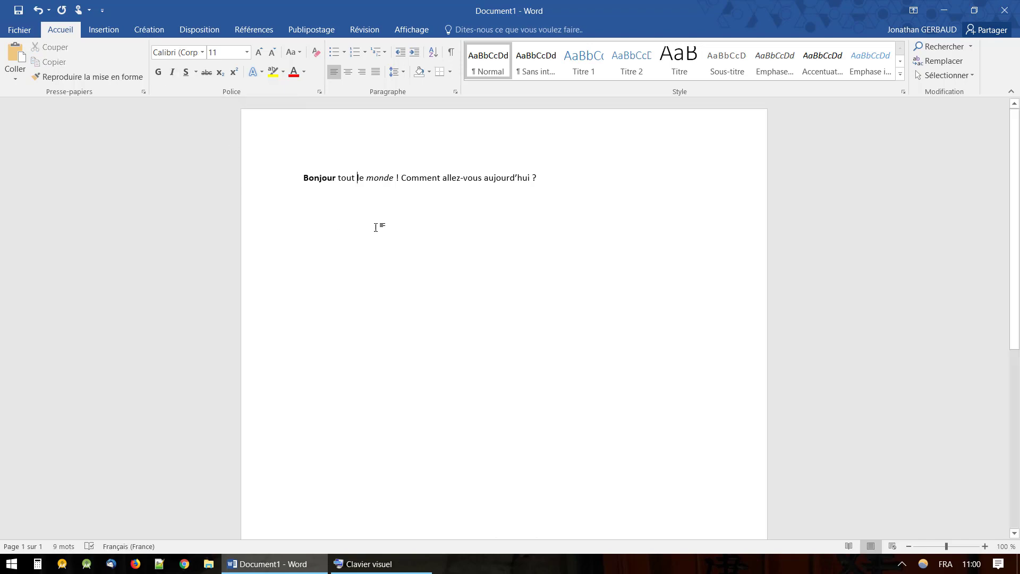
Remove the italic formatting from the word "monde".
left_click(381, 177)
double_click(382, 177)
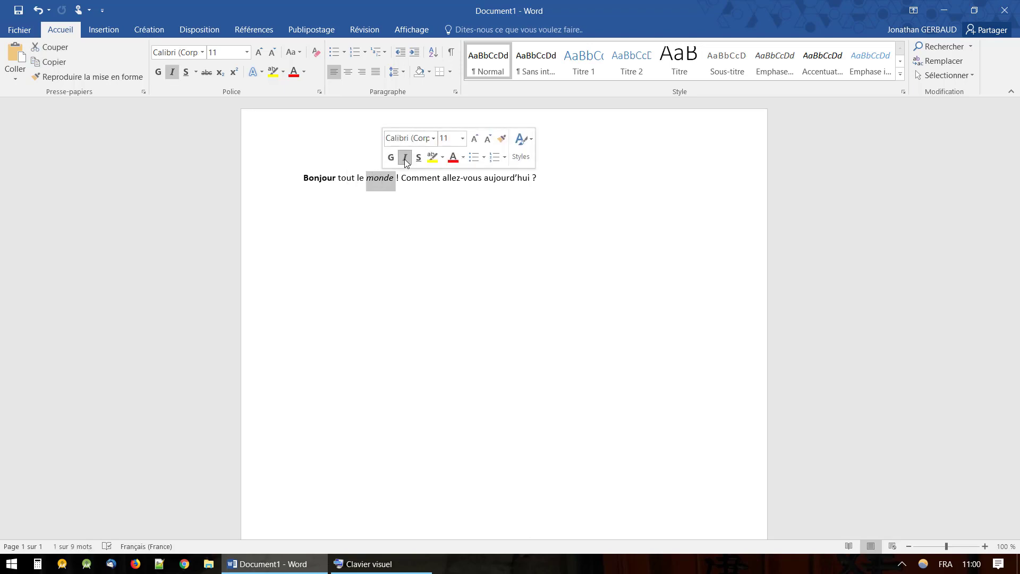
left_click(173, 73)
left_click(395, 207)
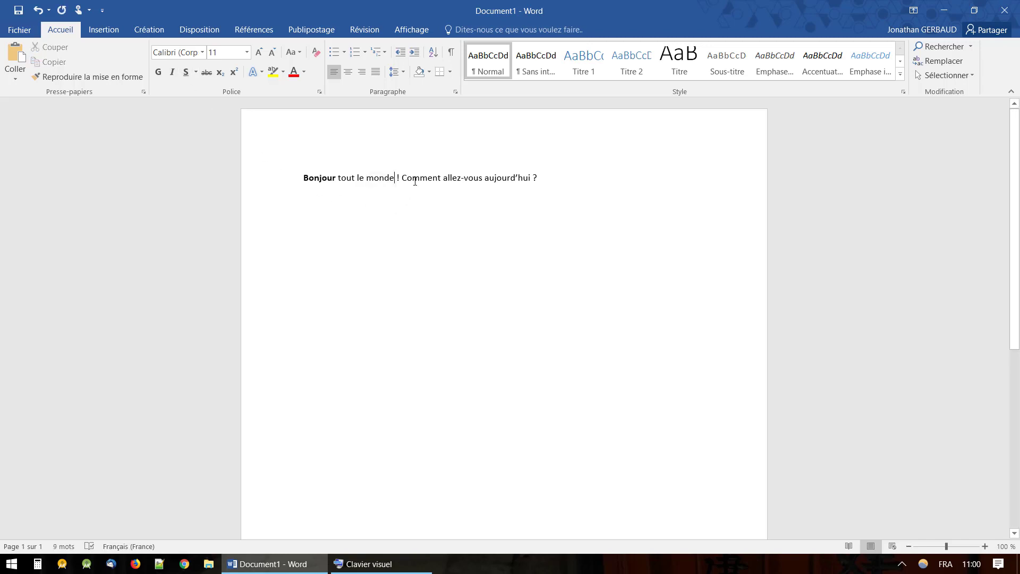
double_click(382, 178)
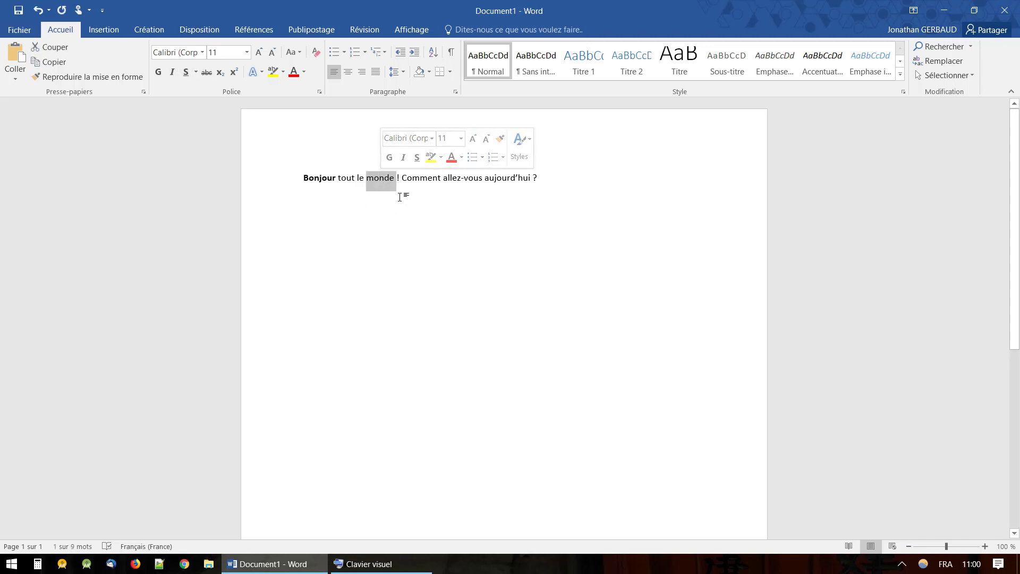
left_click(400, 192)
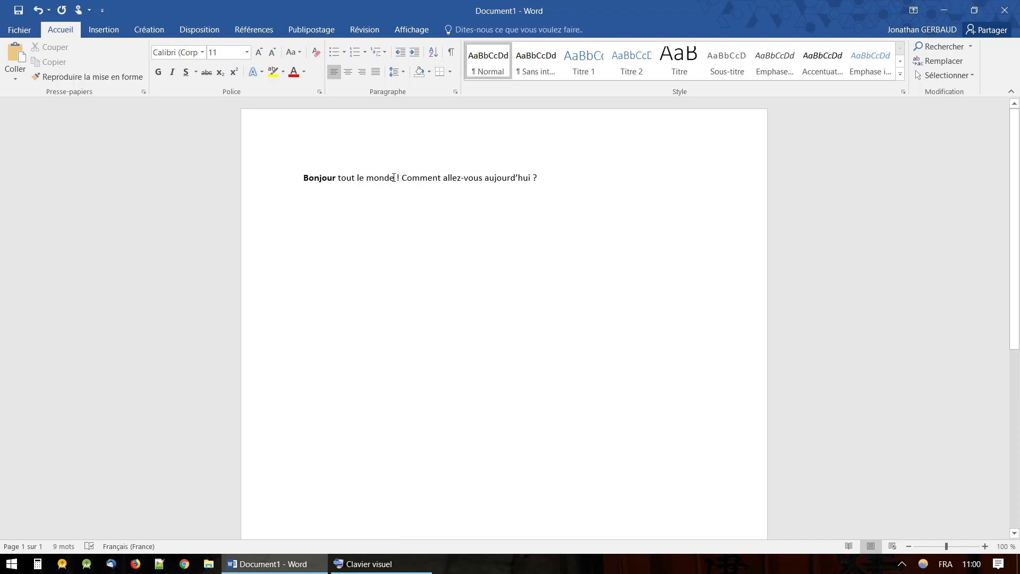
Put the word "monde" back in italics and deselect it.
left_click_drag(395, 178, 370, 175)
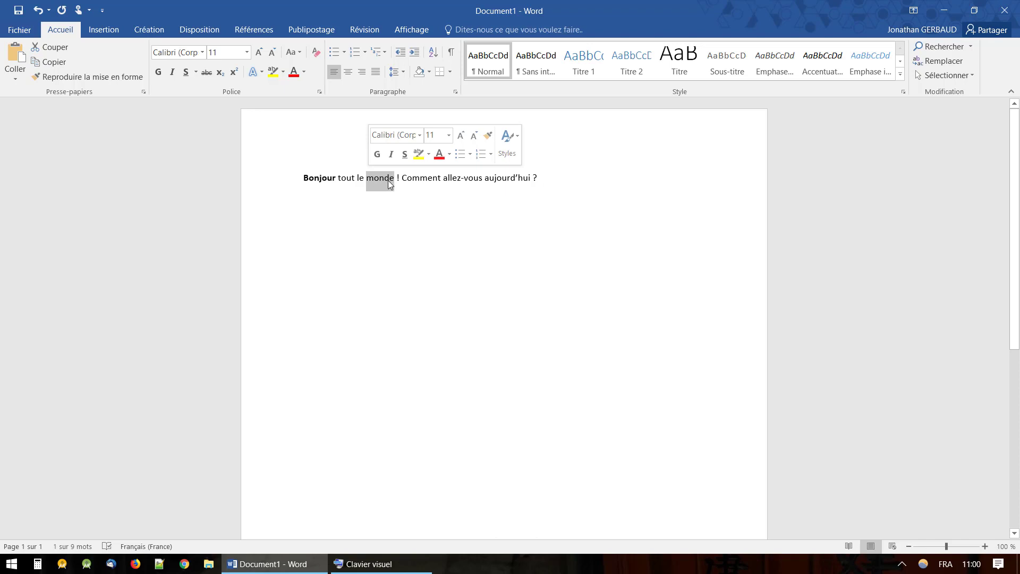
left_click(171, 73)
left_click(467, 229)
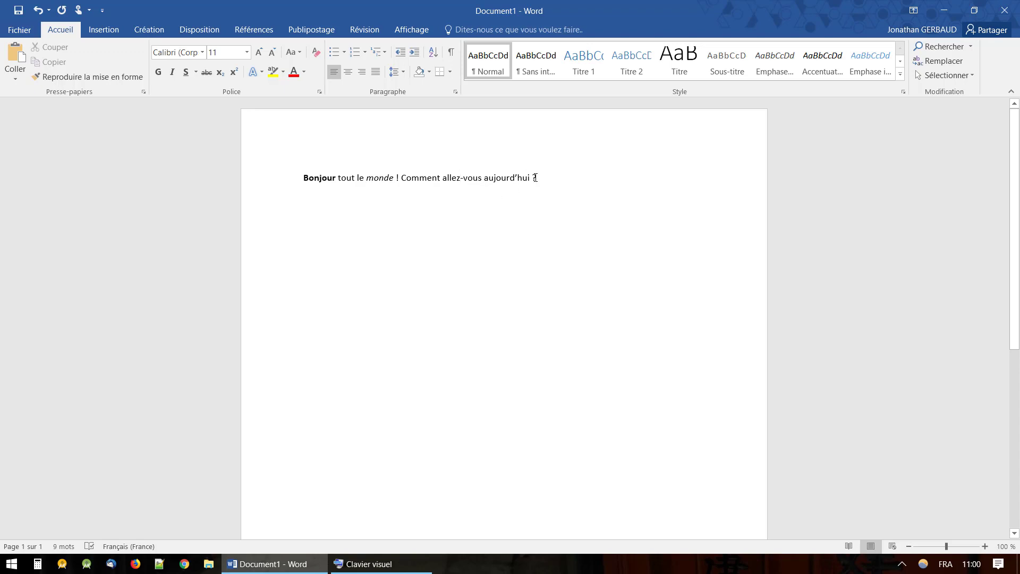
Underline the word "aujourd'hui" with the default underline and deselect it.
double_click(506, 180)
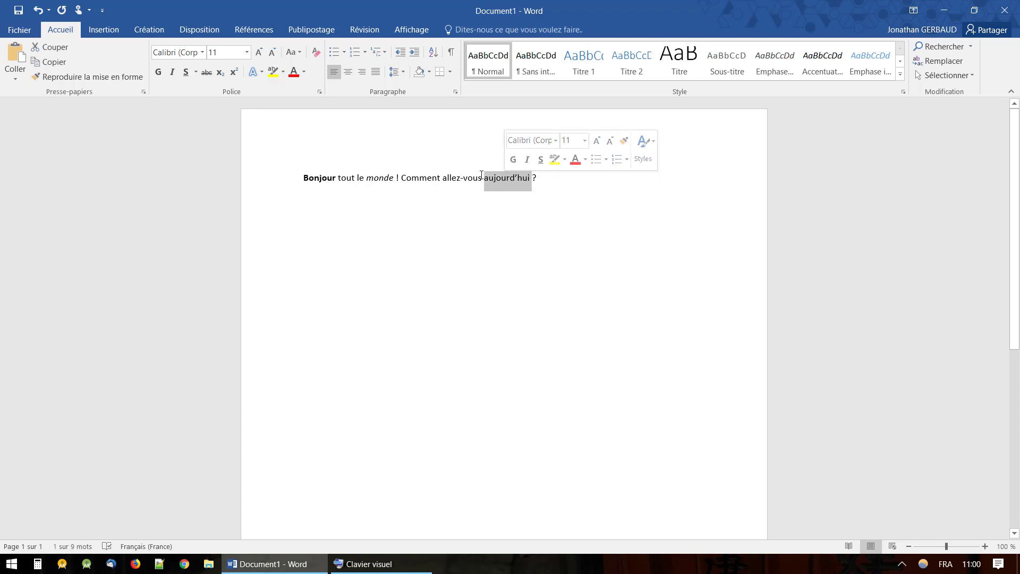
left_click(185, 76)
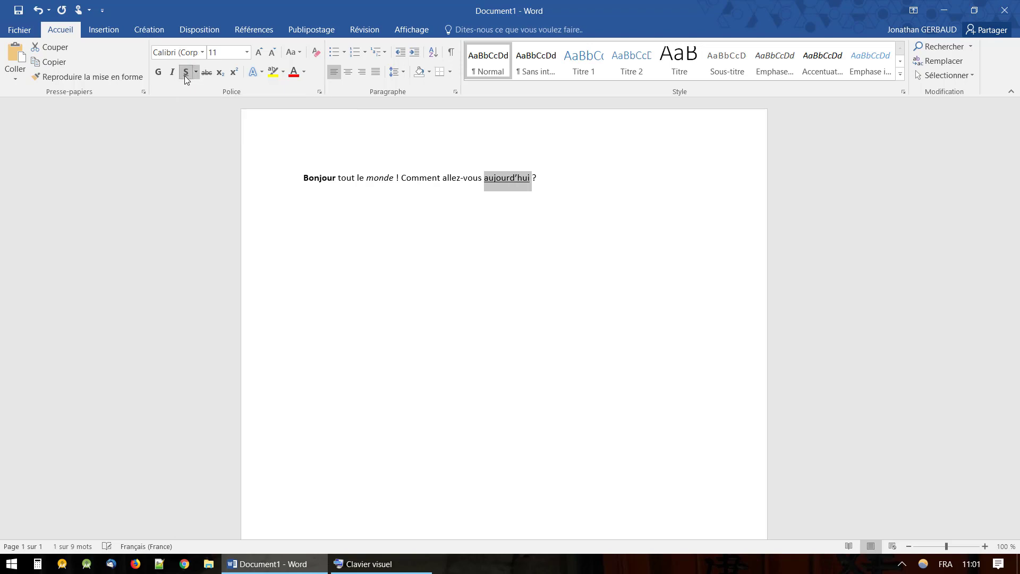
left_click(547, 184)
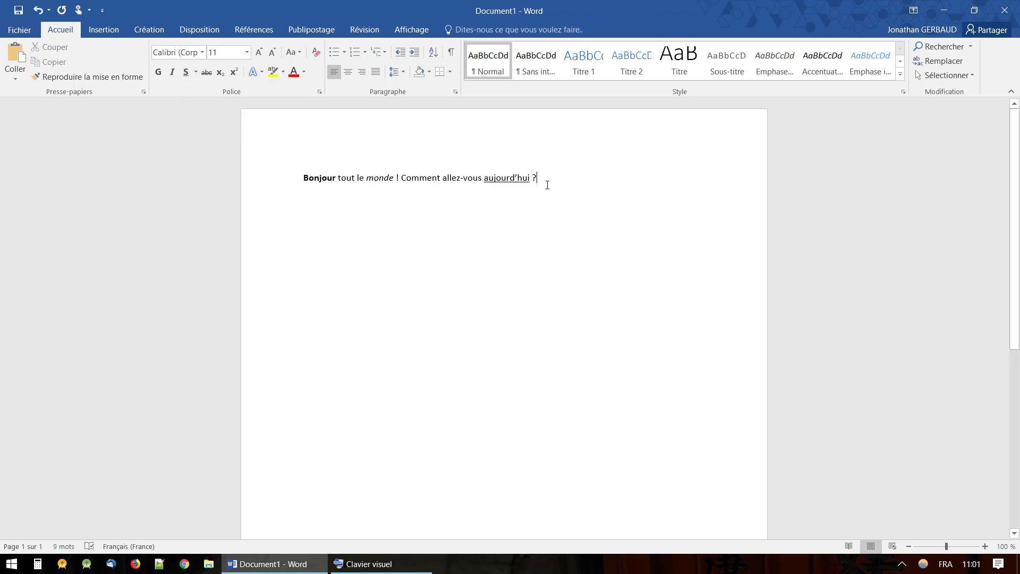
Remove the underline from the word "aujourd'hui" and view the available underline styles without applying one.
double_click(512, 181)
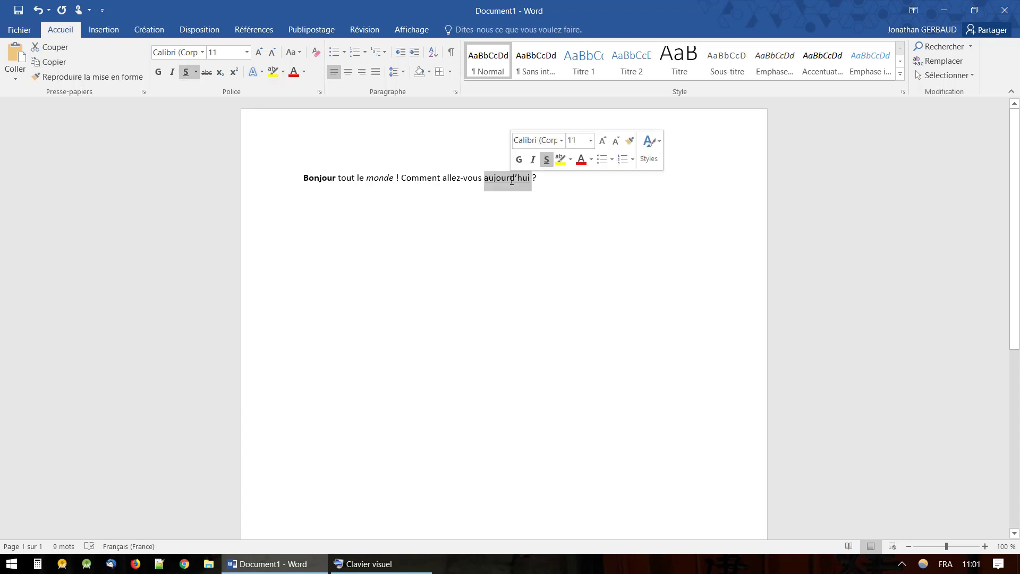
left_click(186, 75)
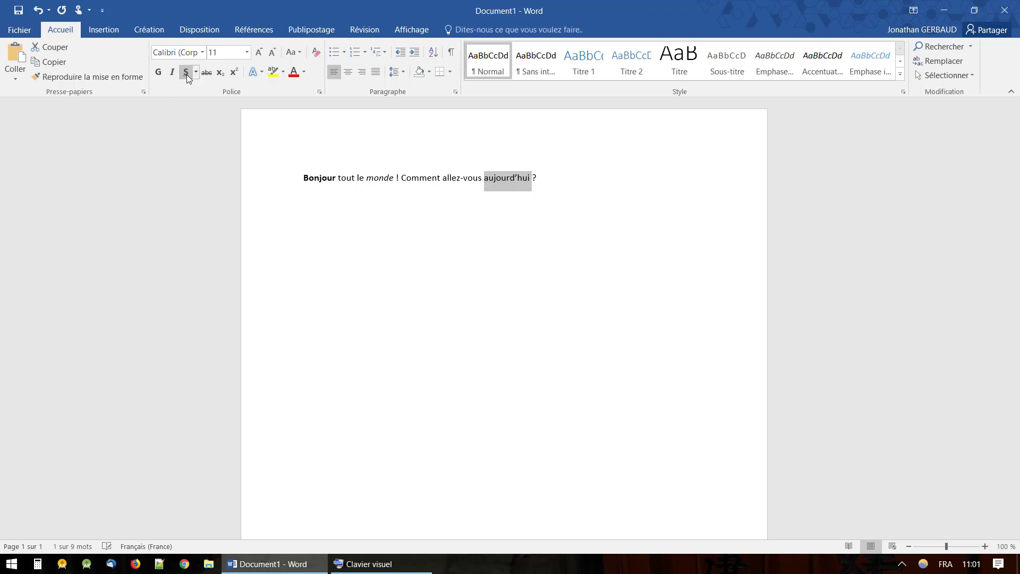
mouse_move(502, 180)
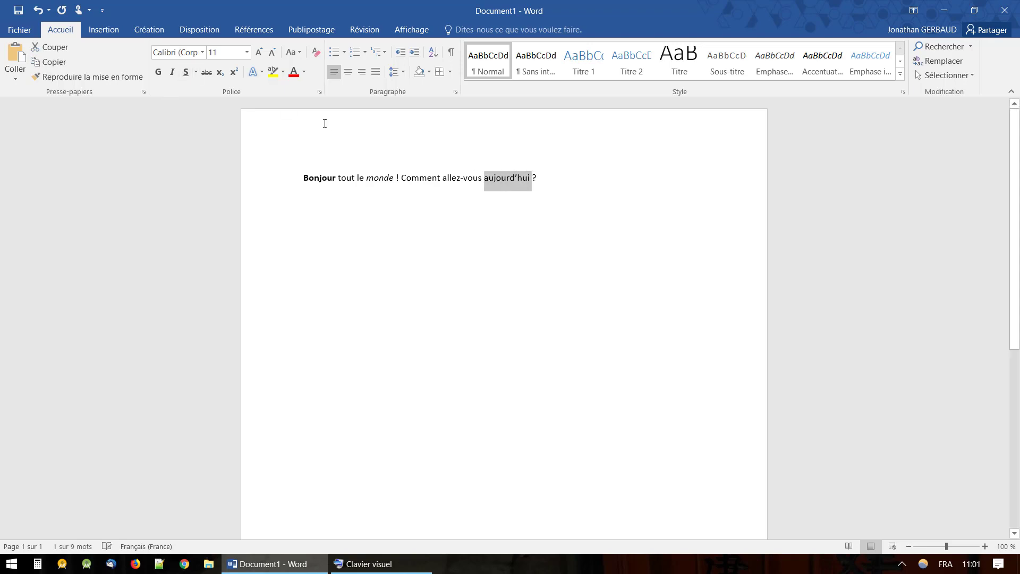
left_click(195, 73)
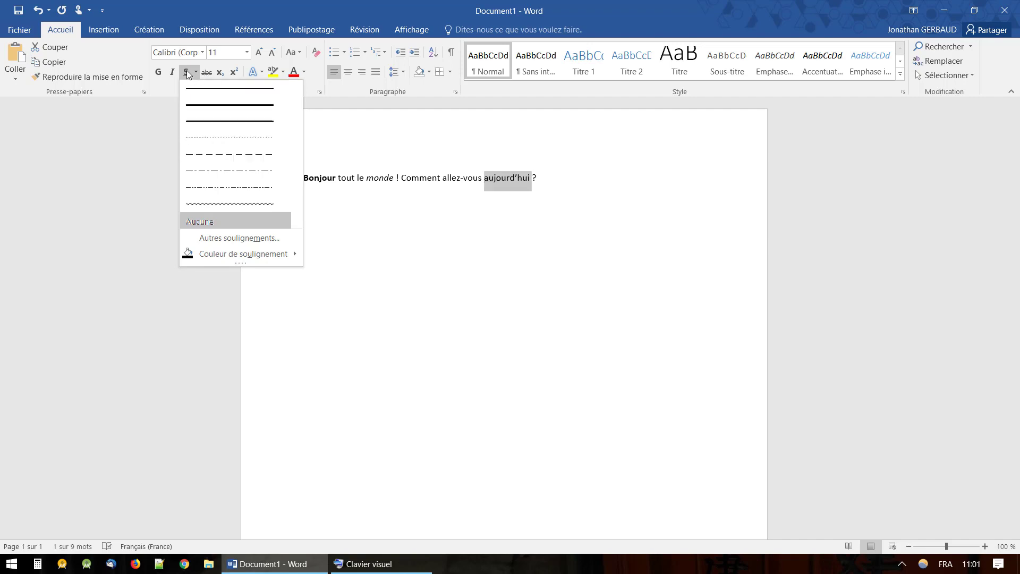
left_click(161, 140)
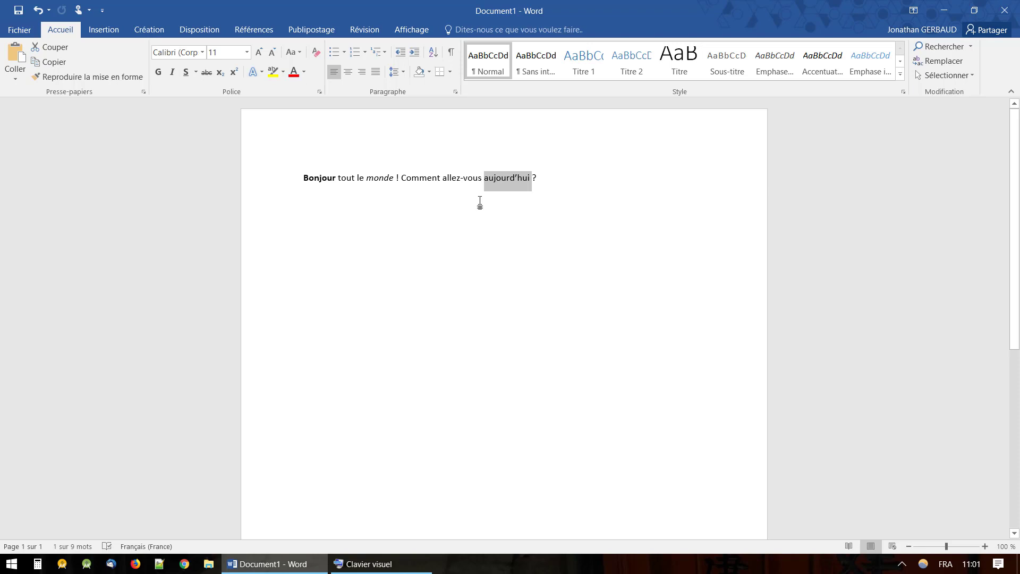
Underline "aujourd'hui" once more, deselect it, and select it again to take the underline off.
left_click(187, 72)
left_click(530, 225)
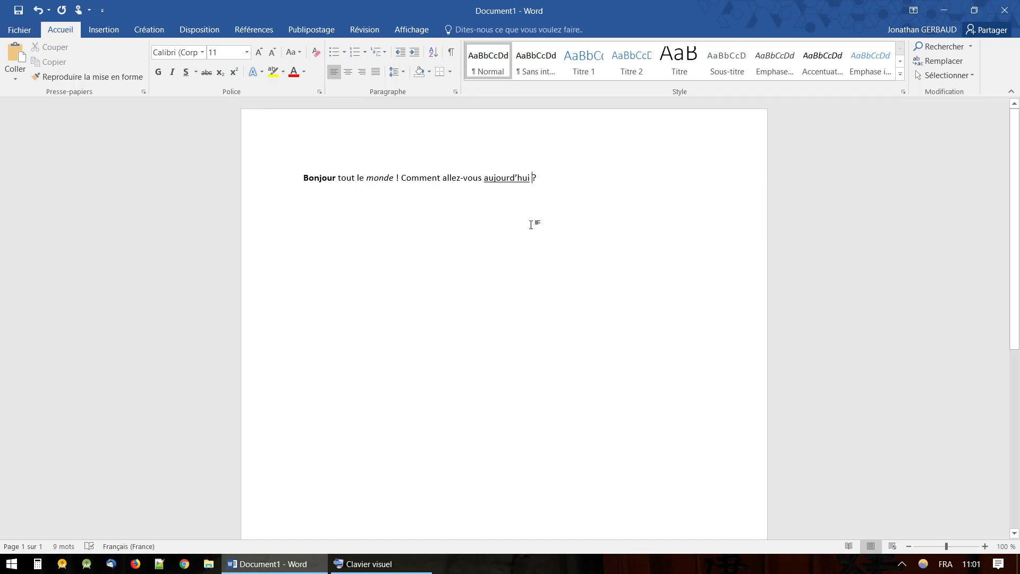
double_click(511, 178)
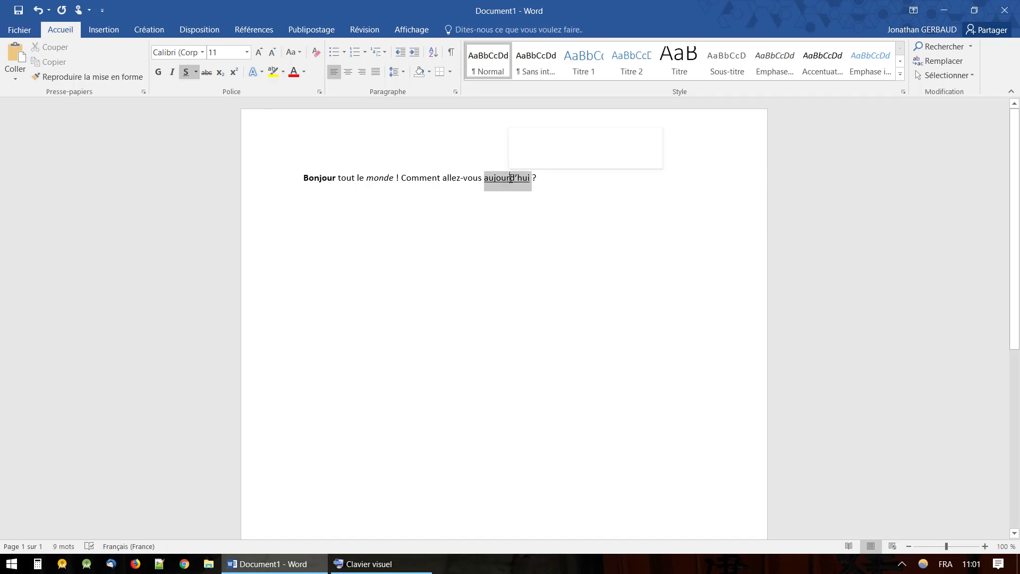
left_click(187, 73)
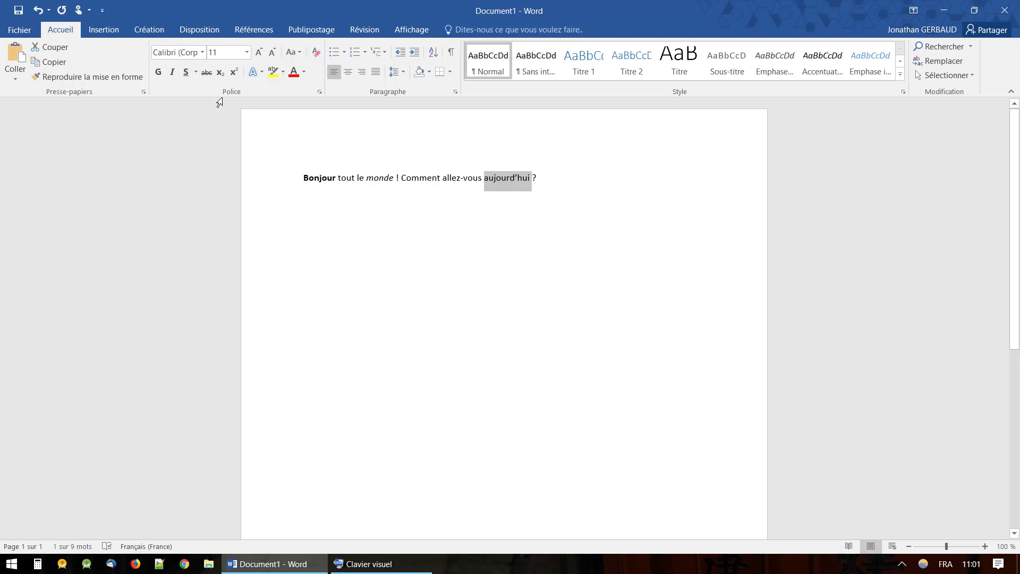
View the line styles offered for underlining "aujourd'hui" without choosing any, and deselect the word.
left_click(196, 75)
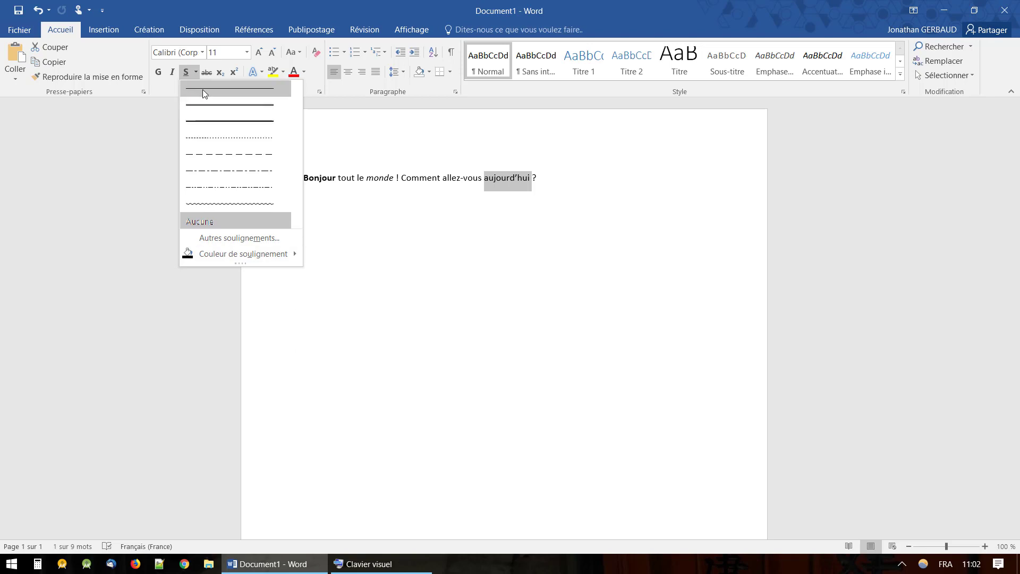
left_click(398, 162)
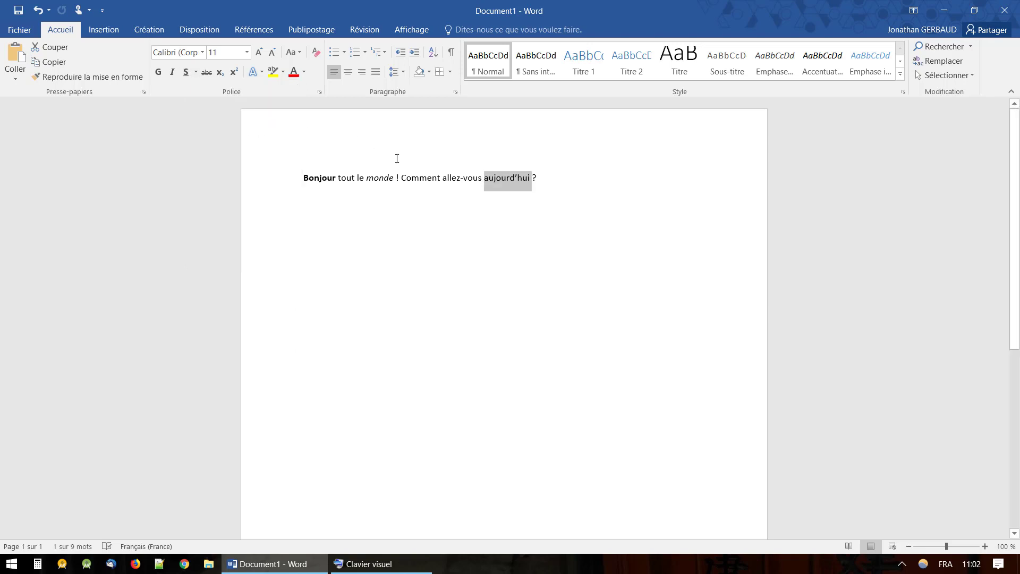
left_click(441, 246)
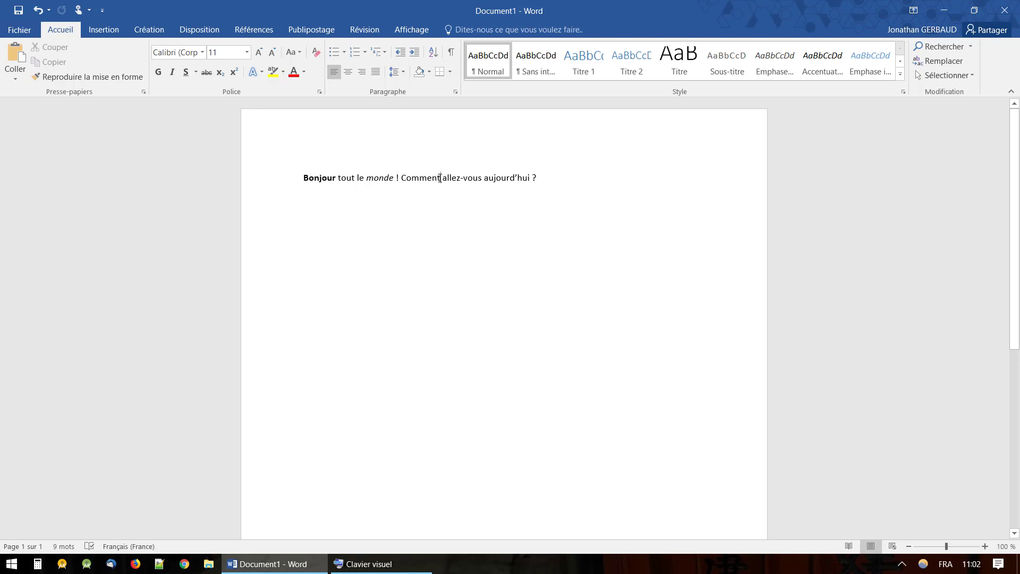
Make only the last four letters of "Comment", "ment", bold and deselect them.
mouse_move(440, 178)
left_mouse_down()
mouse_move(398, 179)
mouse_move(421, 177)
left_mouse_up()
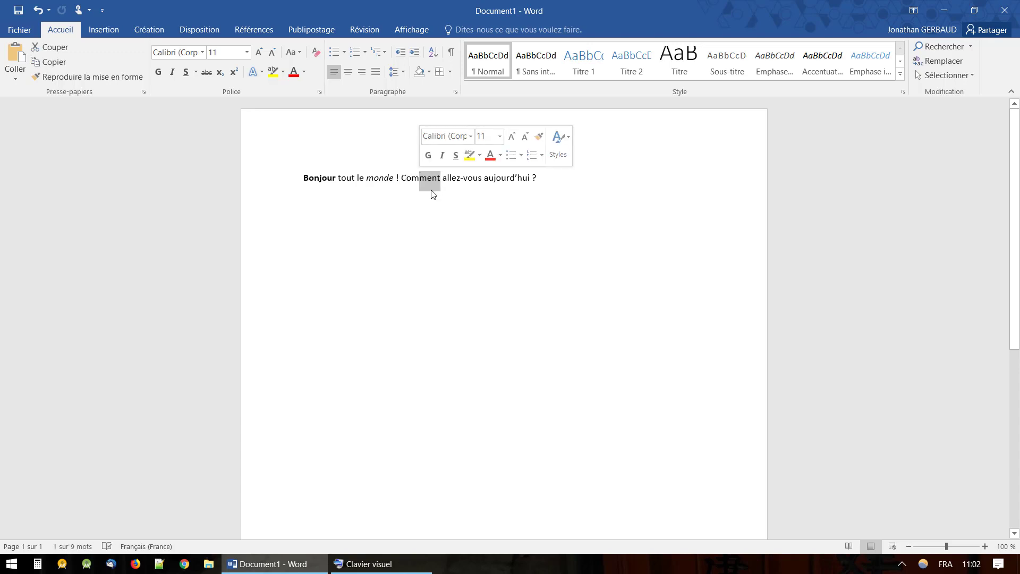
left_click(430, 158)
left_click(463, 213)
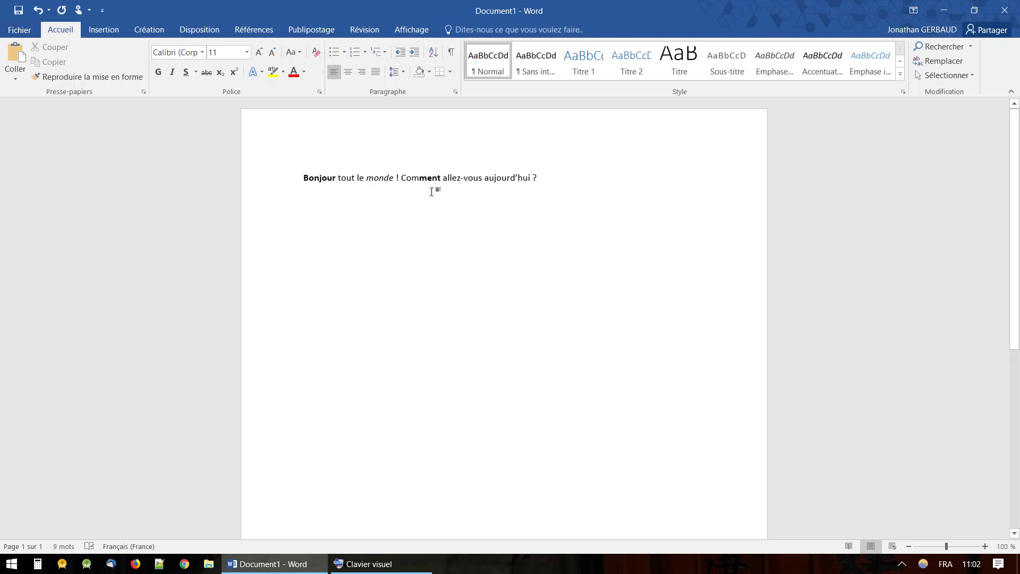